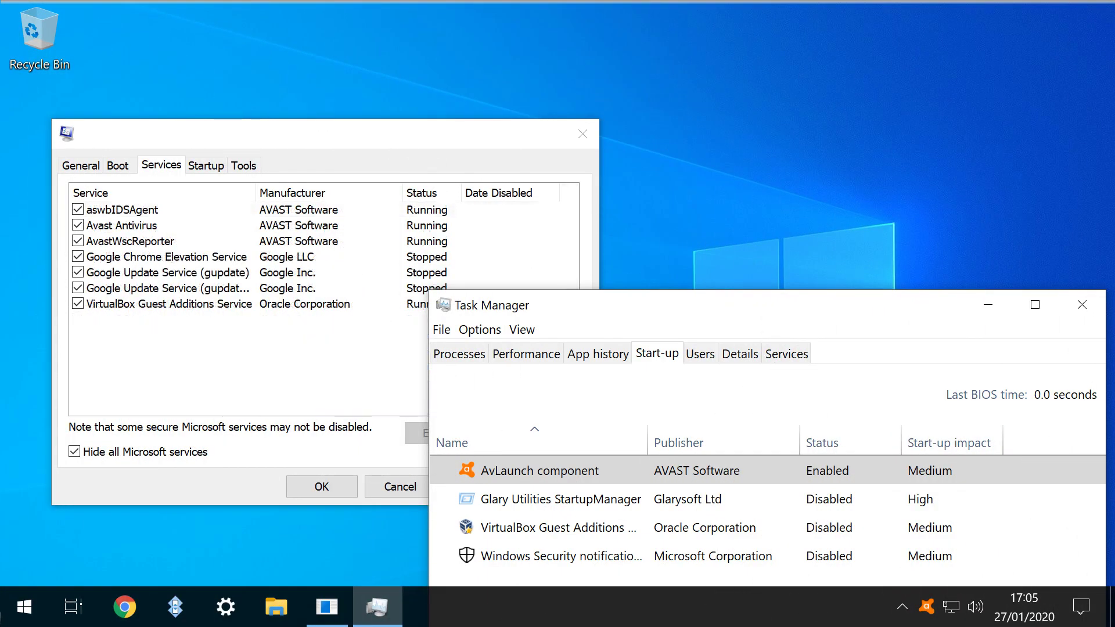
Bring up the Start menu with the account, Documents, Pictures, Settings and Power entries.
{"action": "key", "text": "alt+d"}
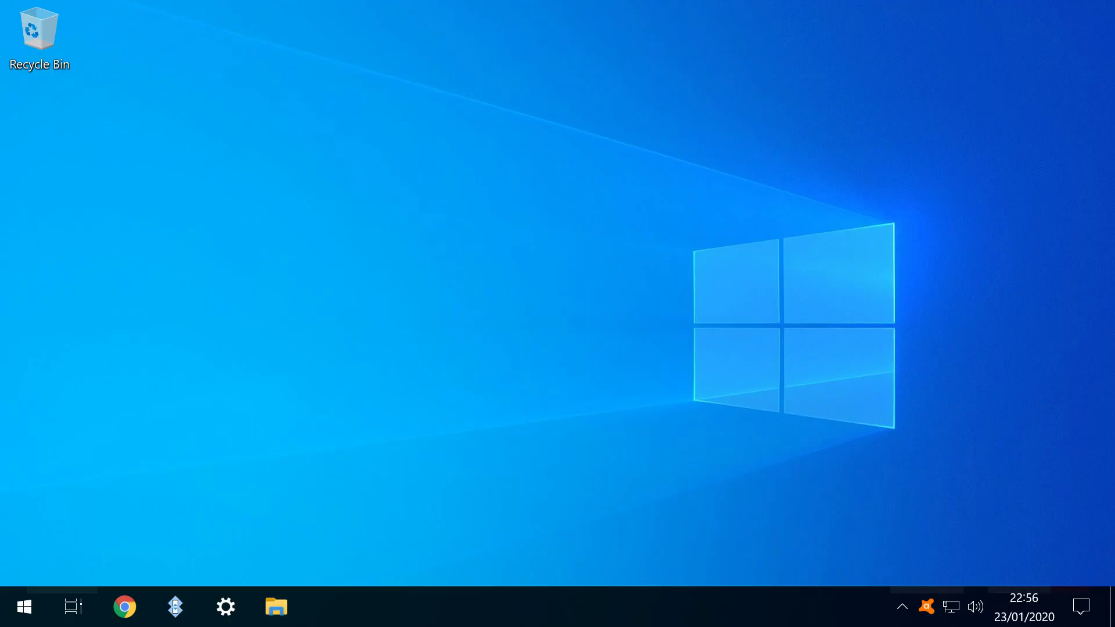
{"action": "key", "text": "super"}
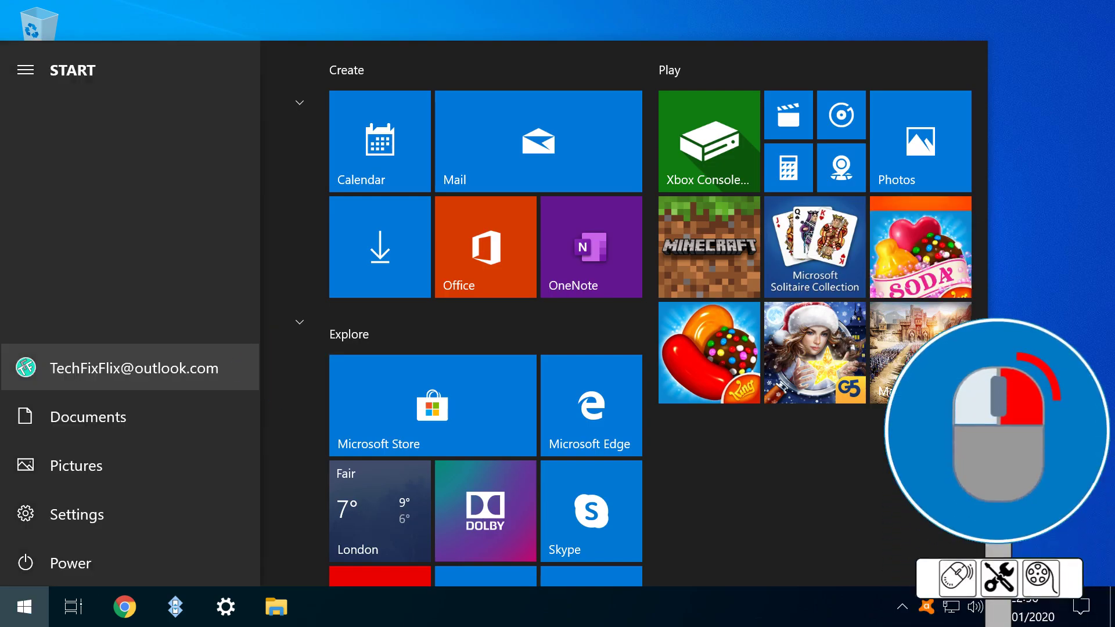
{"action": "left_click", "coordinate": [25, 367]}
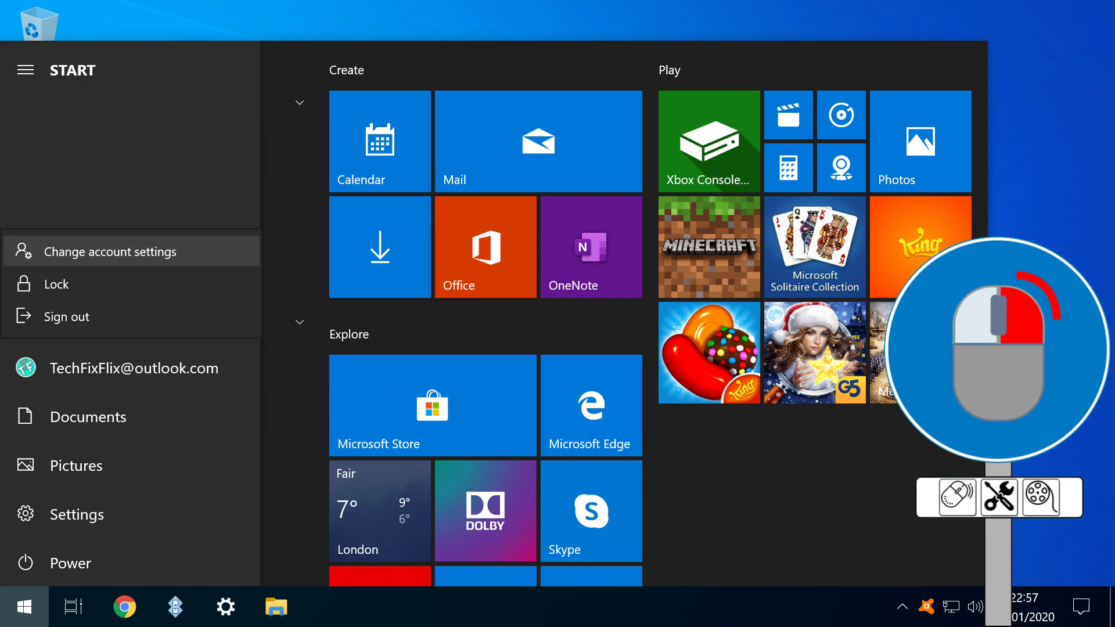
{"action": "left_click", "coordinate": [110, 252]}
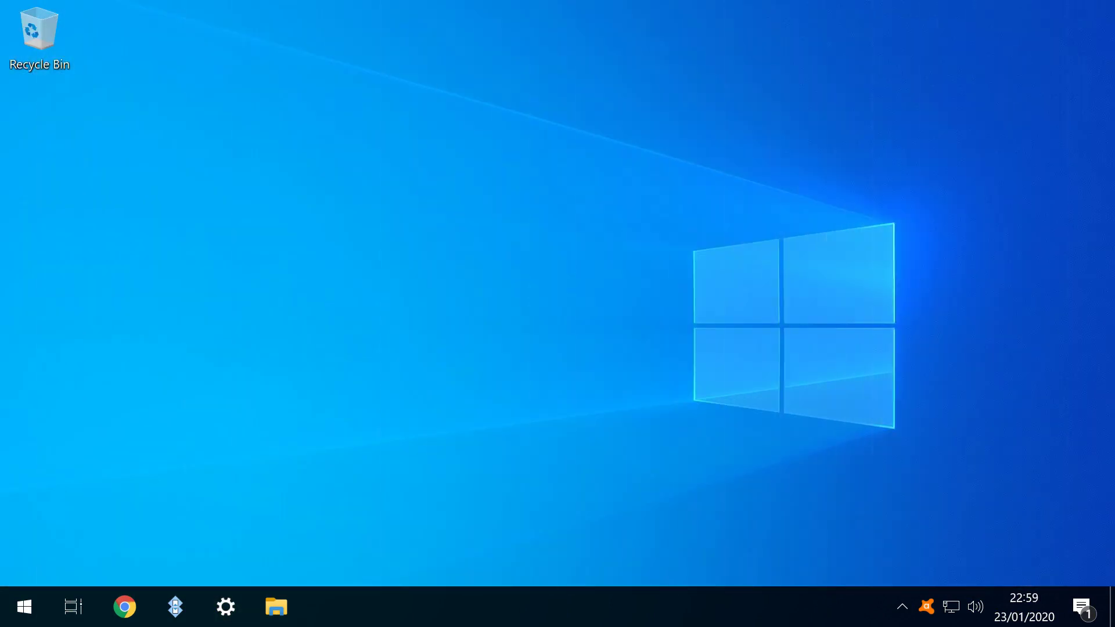
Hide all Microsoft services and disable the seven remaining third-party services in msconfig.
{"action": "key", "text": "super"}
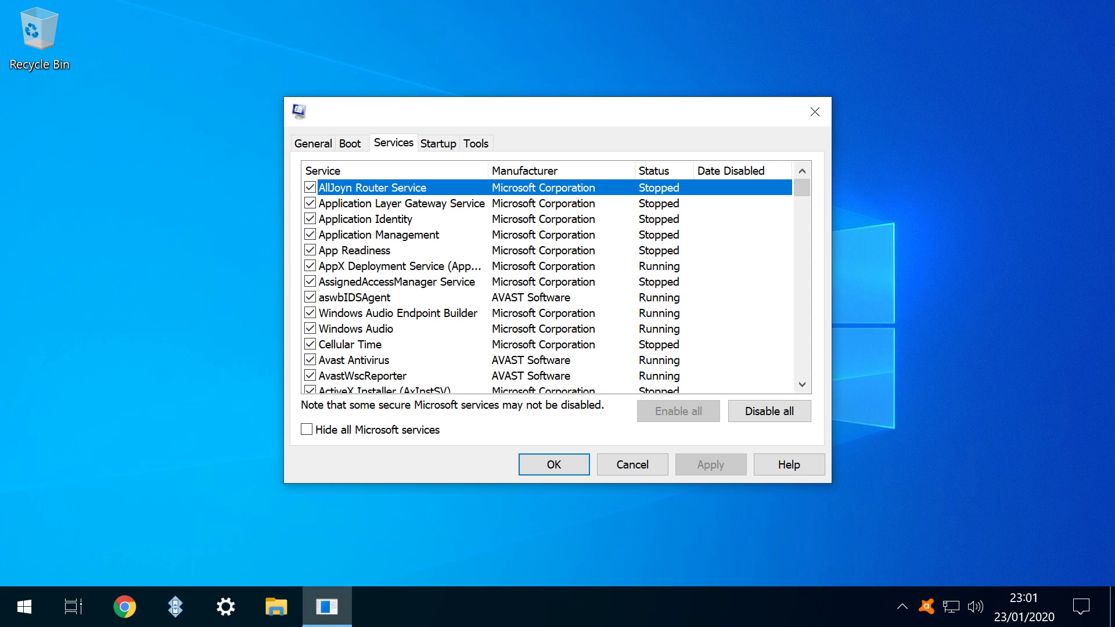
{"action": "left_click", "coordinate": [307, 430]}
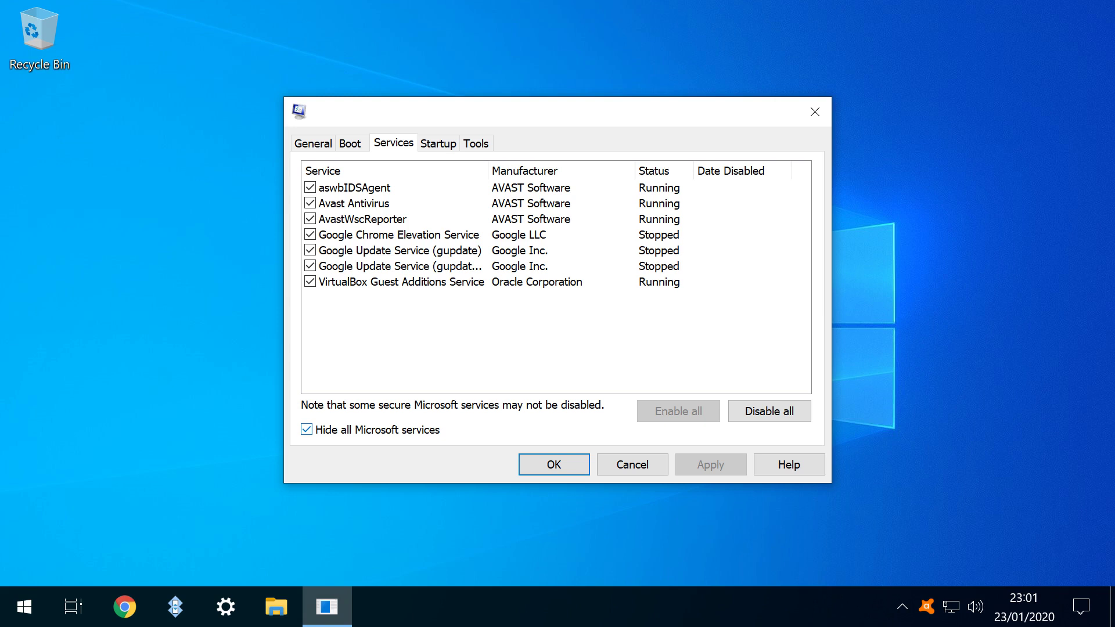
{"action": "left_click", "coordinate": [769, 411]}
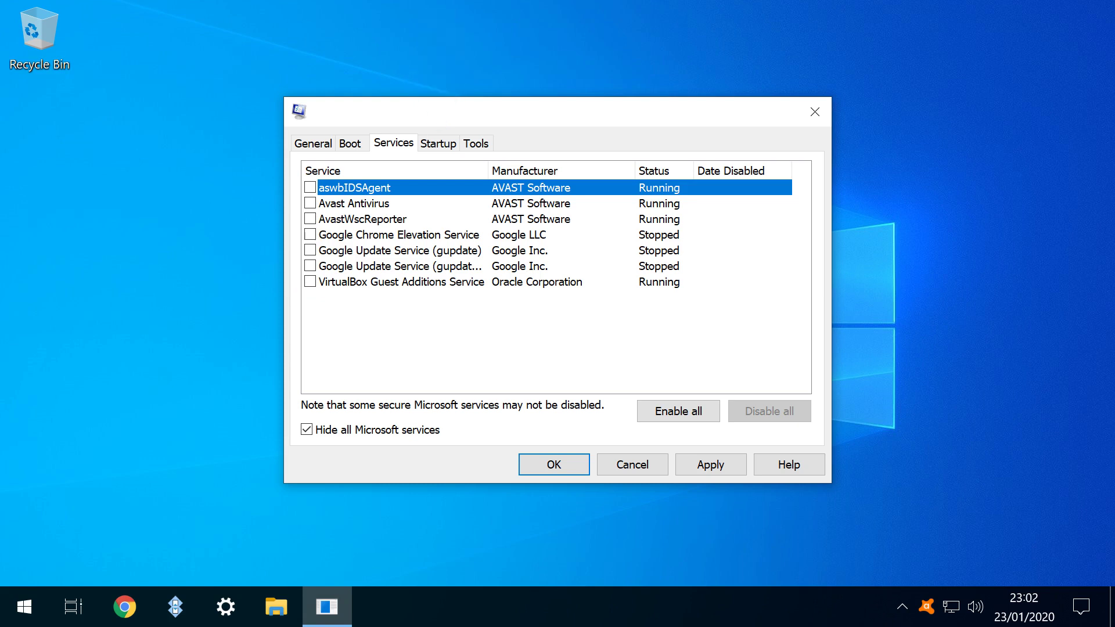
From the Startup tab, open Task Manager's start-up list and disable Glary Utilities StartupManager.
{"action": "left_click", "coordinate": [439, 144]}
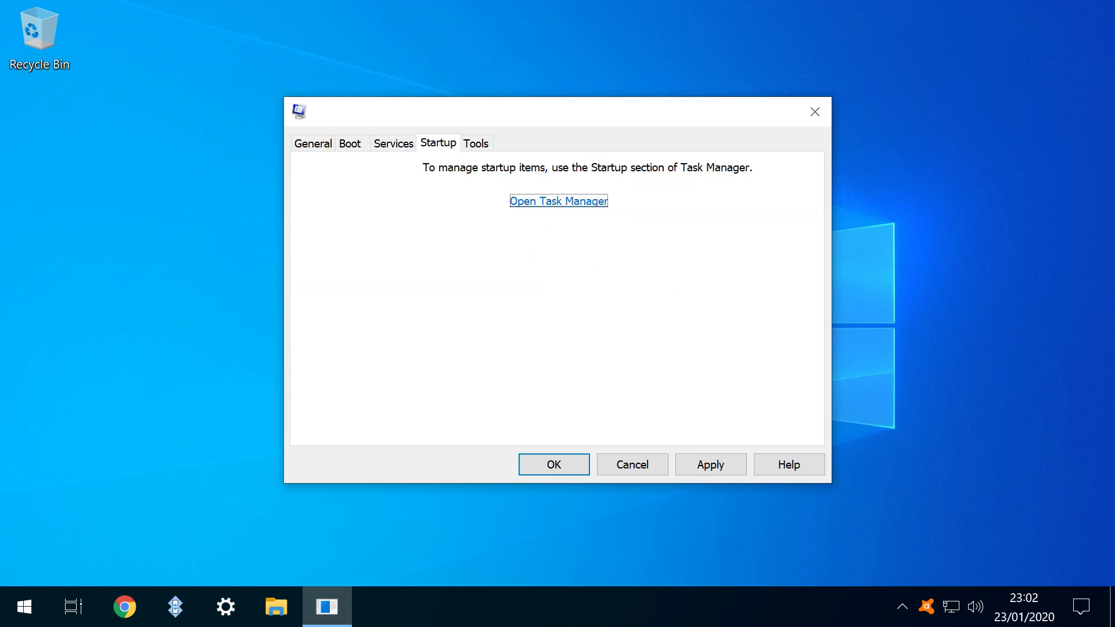
{"action": "left_click", "coordinate": [559, 201]}
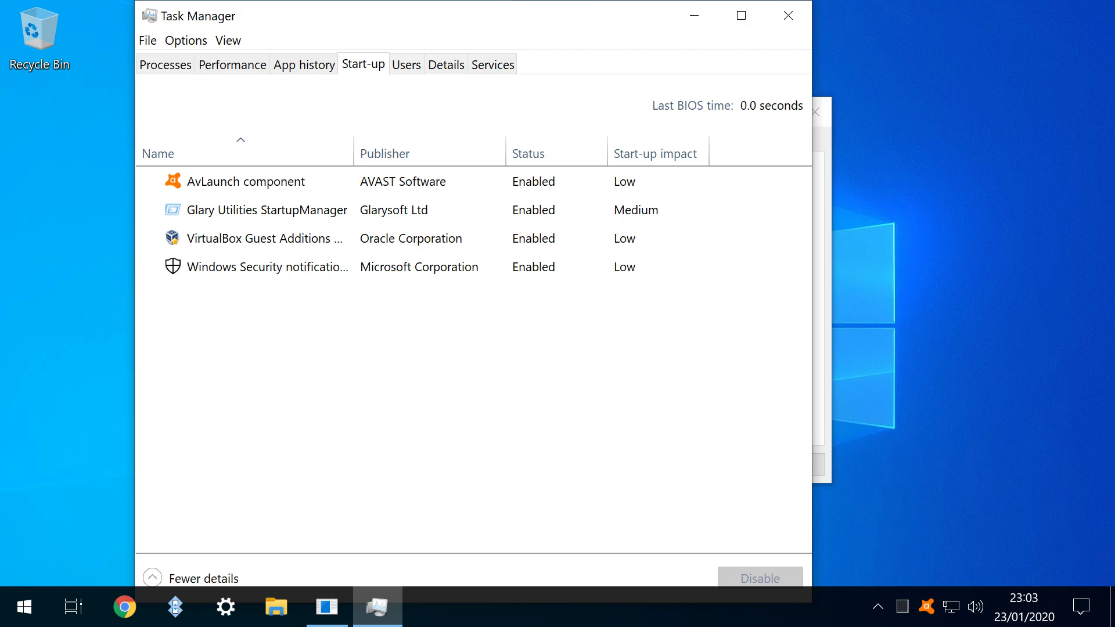
{"action": "left_click", "coordinate": [245, 181]}
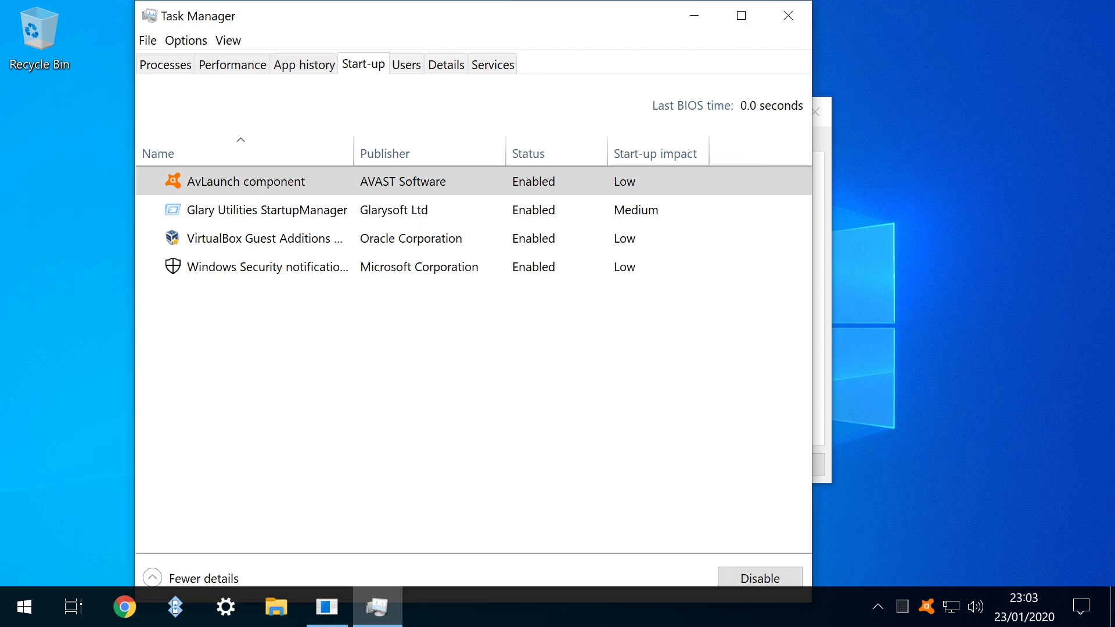
{"action": "right_click", "coordinate": [717, 185]}
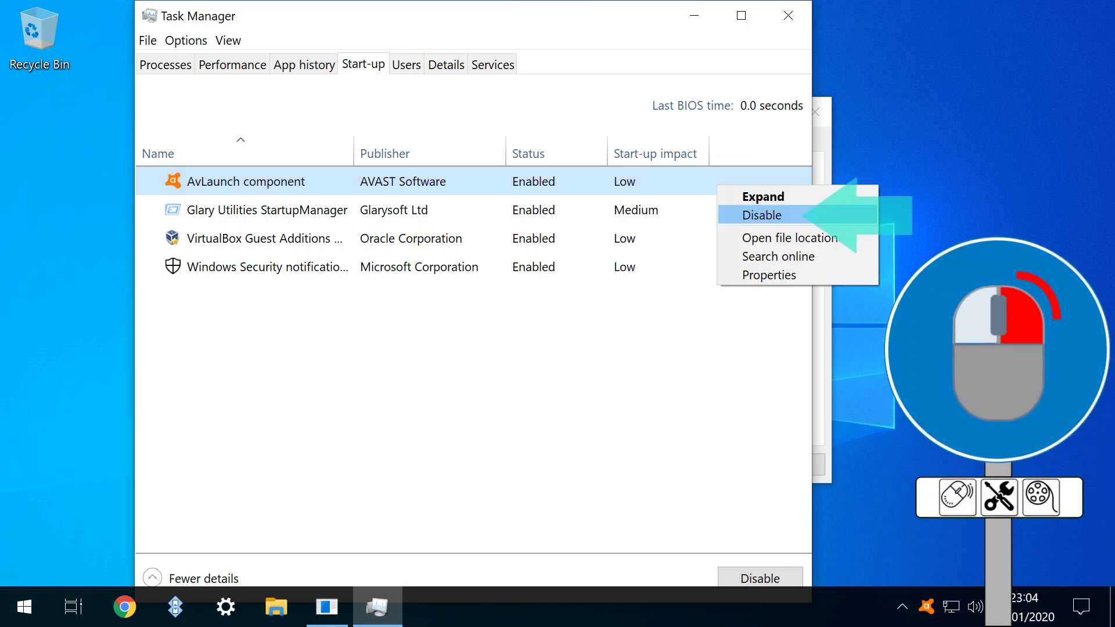
{"action": "left_click", "coordinate": [762, 215]}
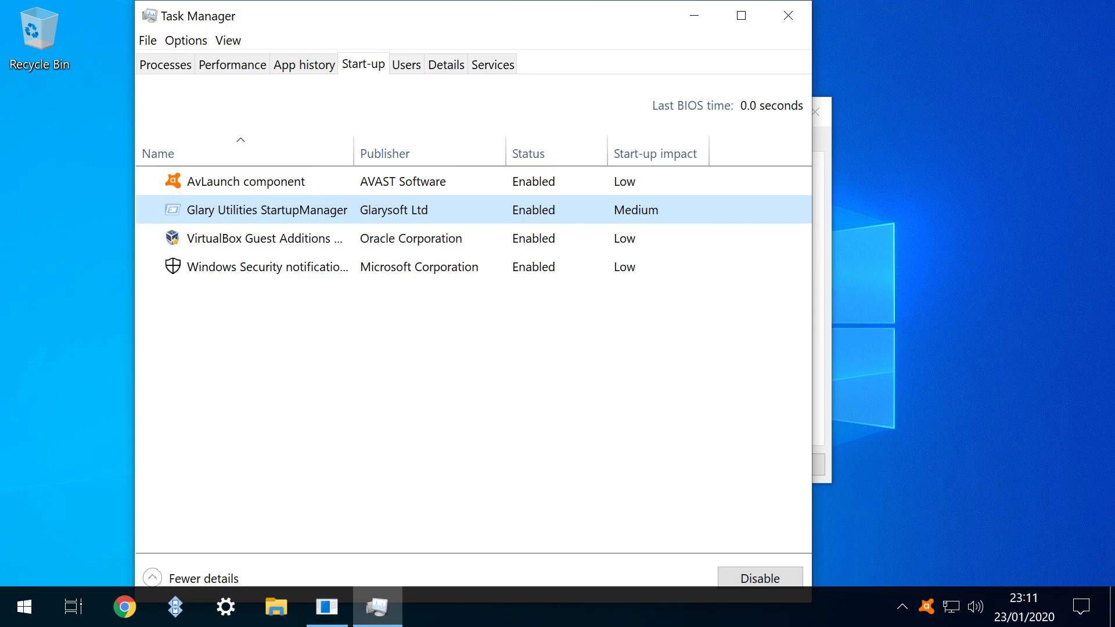
{"action": "right_click", "coordinate": [702, 211]}
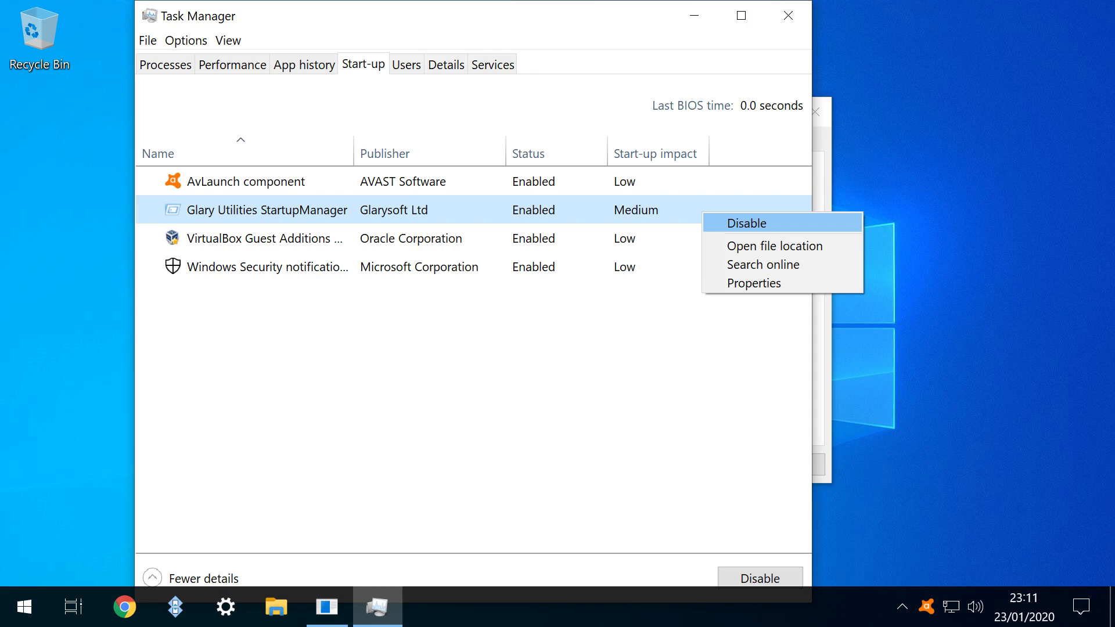
{"action": "left_click", "coordinate": [747, 223]}
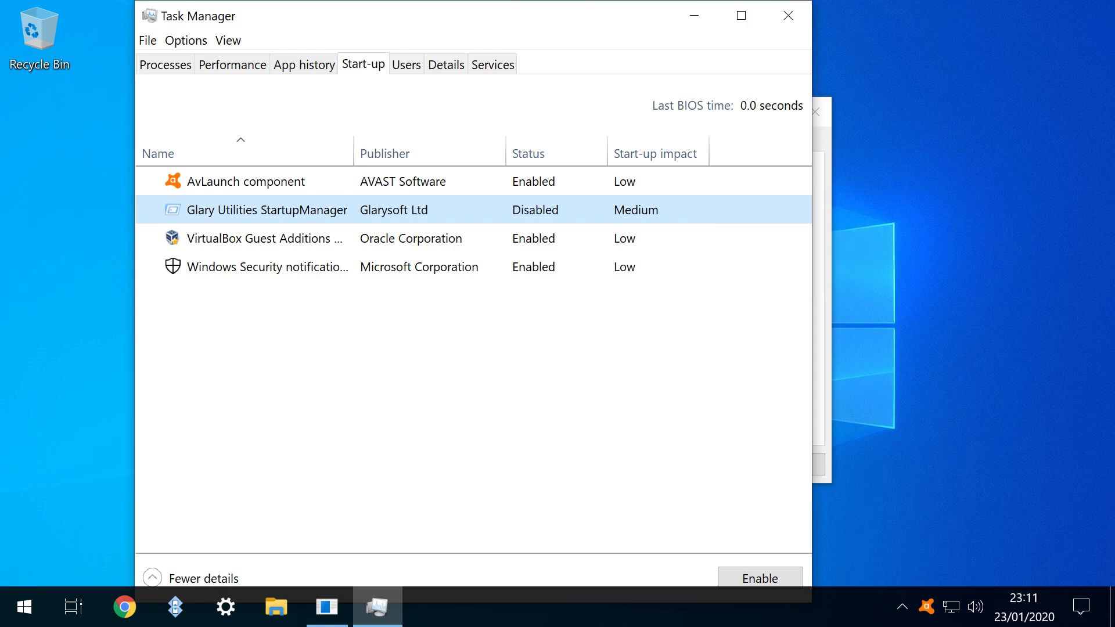
Disable the VirtualBox and Windows Security notification start-up items, then close Task Manager.
{"action": "left_click", "coordinate": [717, 231]}
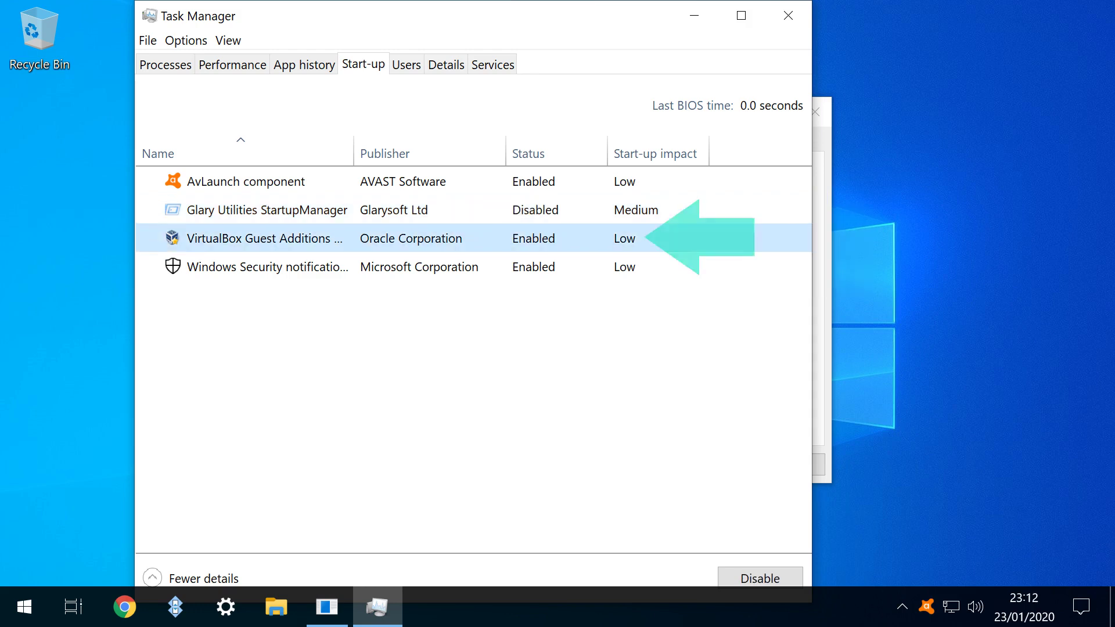
{"action": "right_click", "coordinate": [717, 232]}
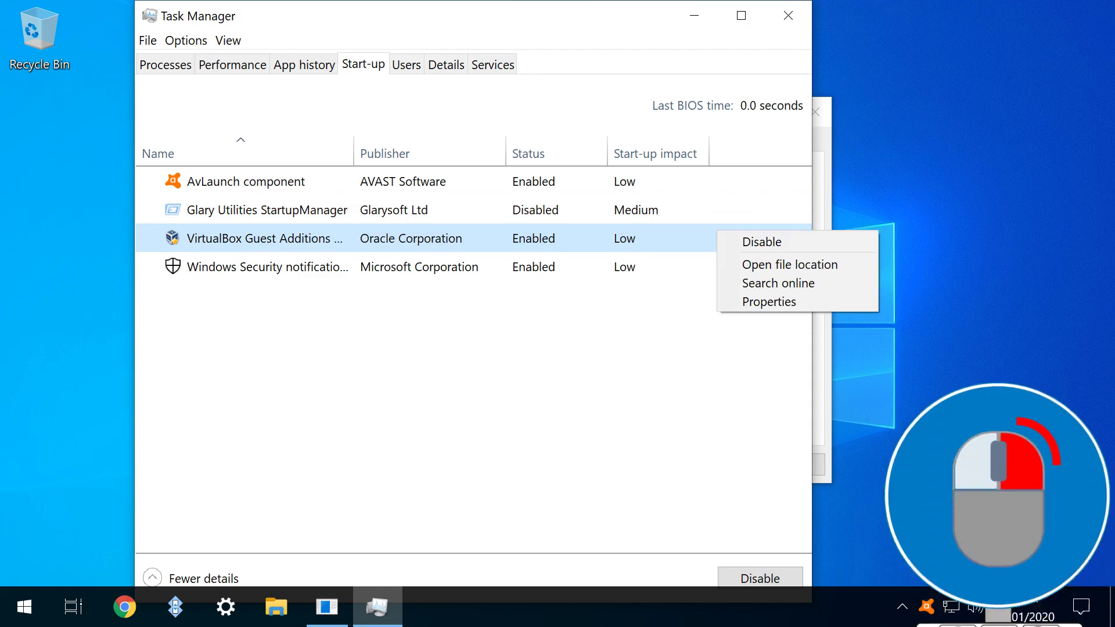
{"action": "key", "text": "Down"}
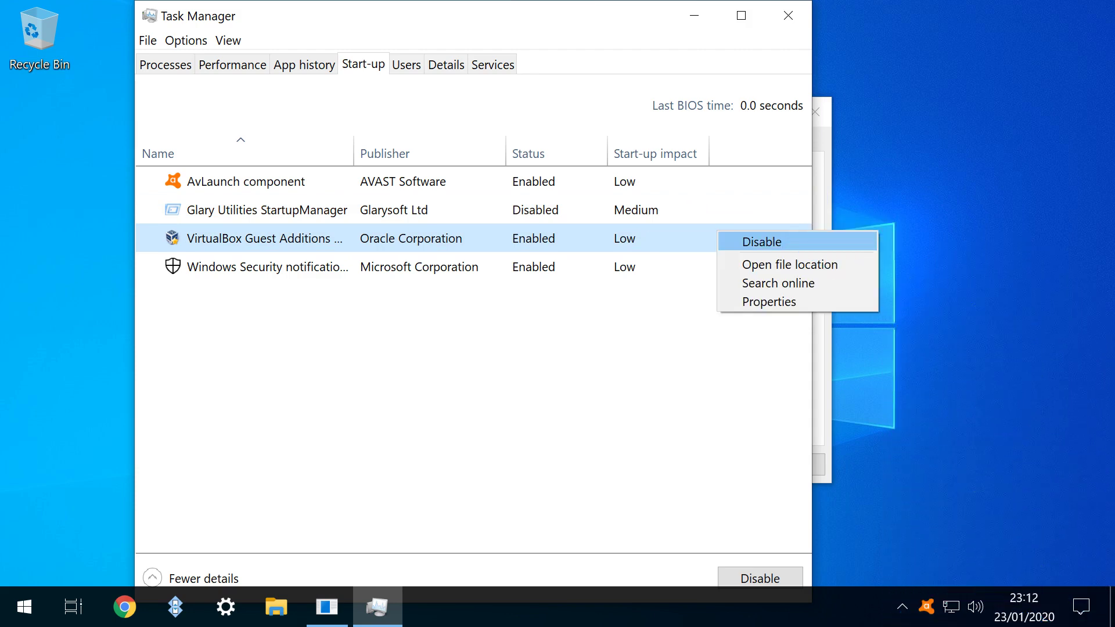
{"action": "key", "text": "Return"}
{"action": "key", "text": "Down"}
{"action": "key", "text": "Menu"}
{"action": "key", "text": "Down"}
{"action": "key", "text": "Return"}
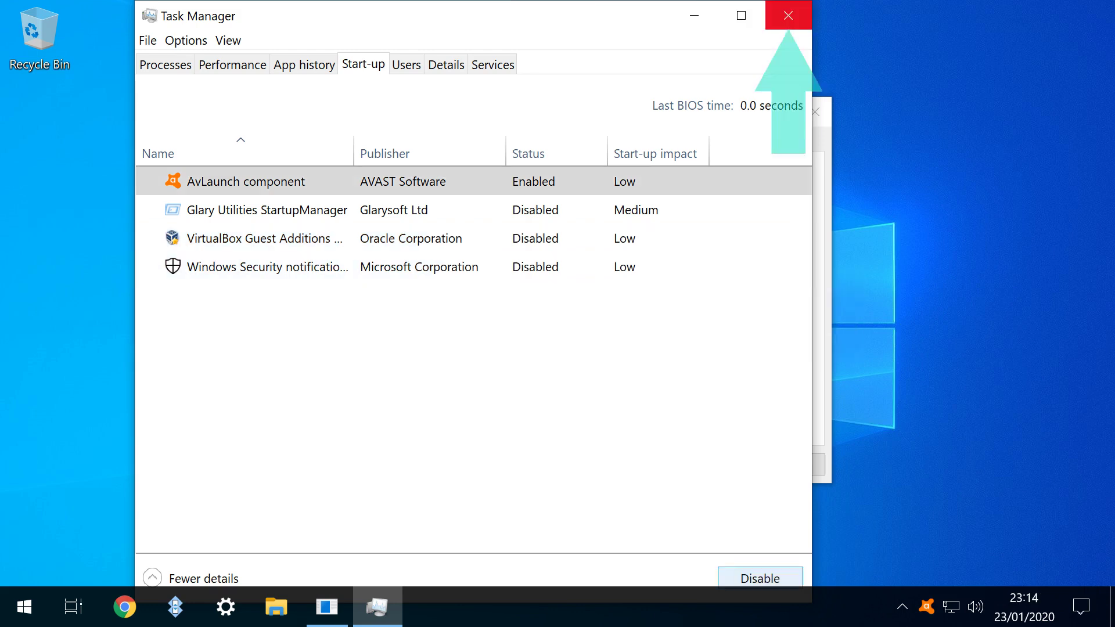
{"action": "left_click", "coordinate": [788, 16]}
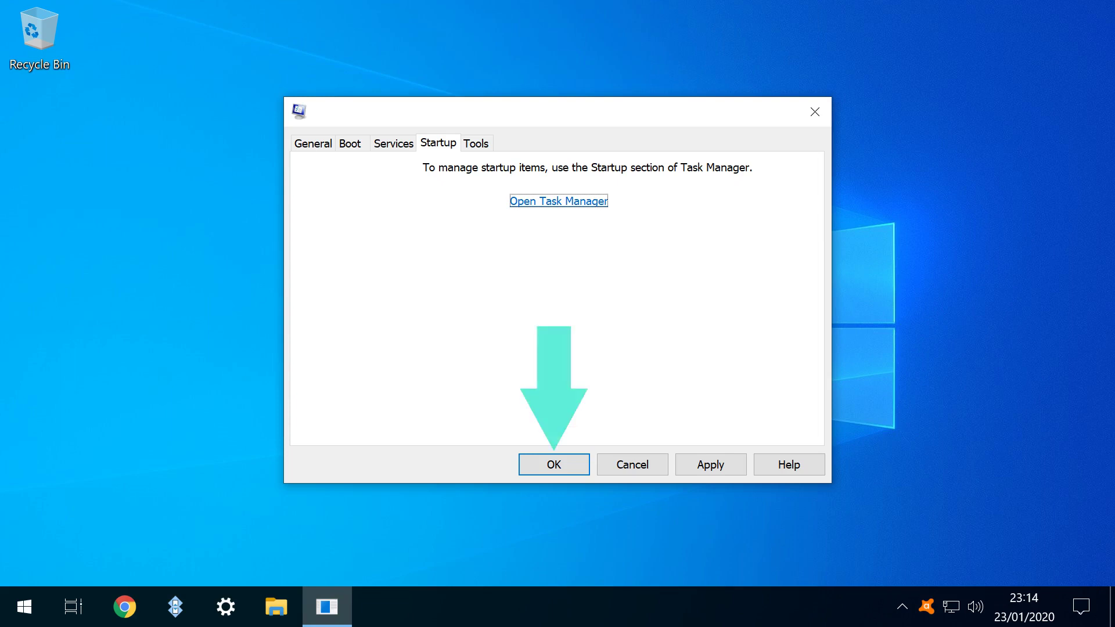
Apply the clean-boot settings with OK and restart back to the desktop.
{"action": "key", "text": "Return"}
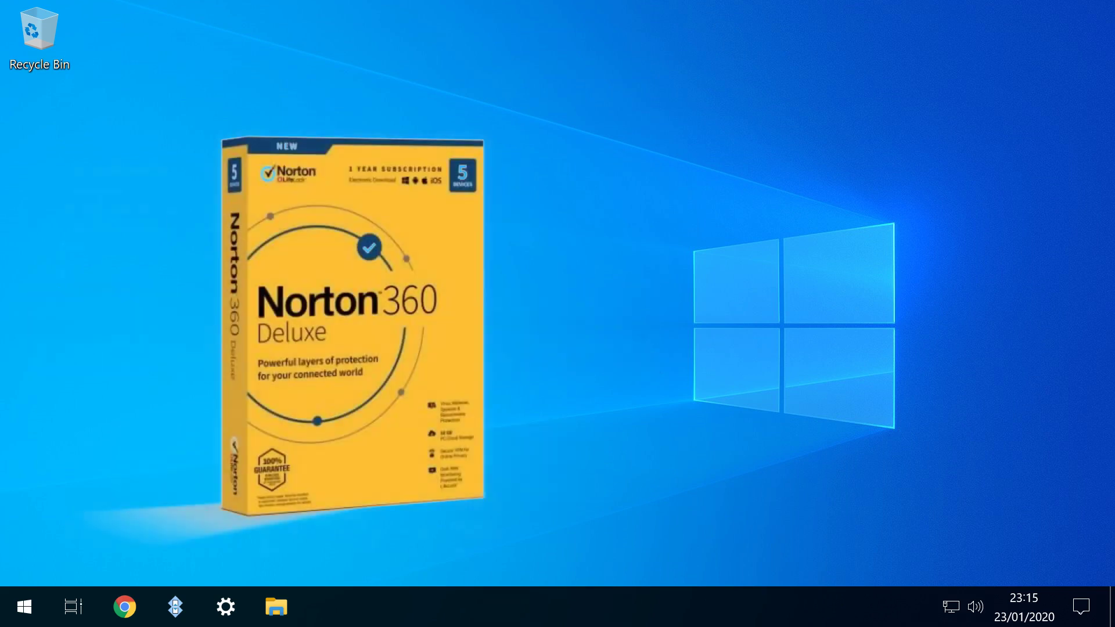
Search for msconfig and launch System Configuration as administrator.
{"action": "key", "text": "super"}
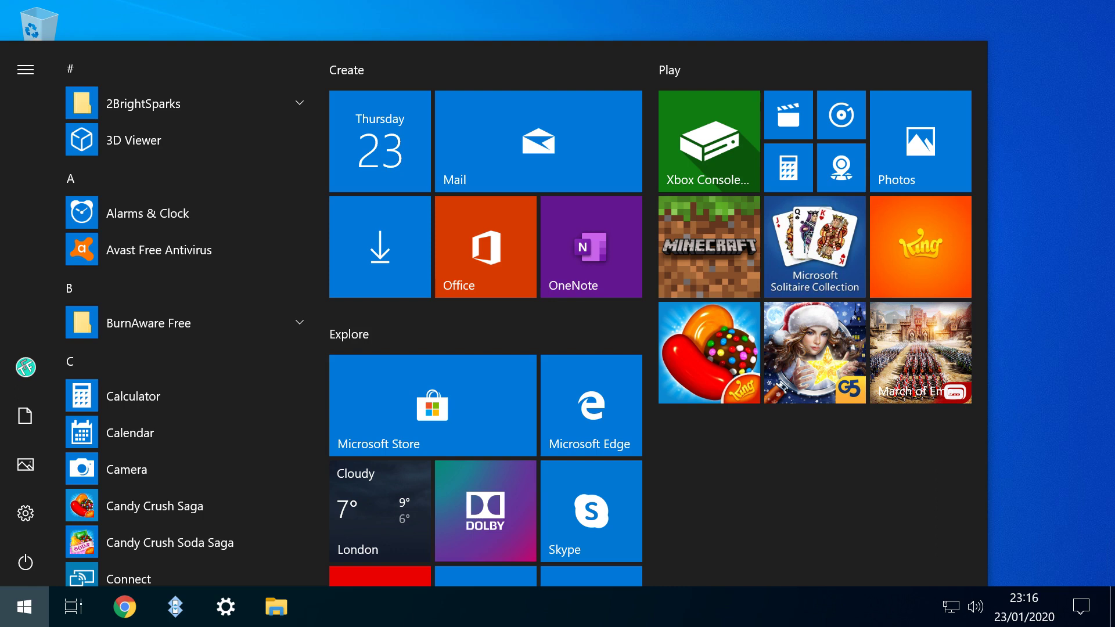
{"action": "type", "text": "msconfig"}
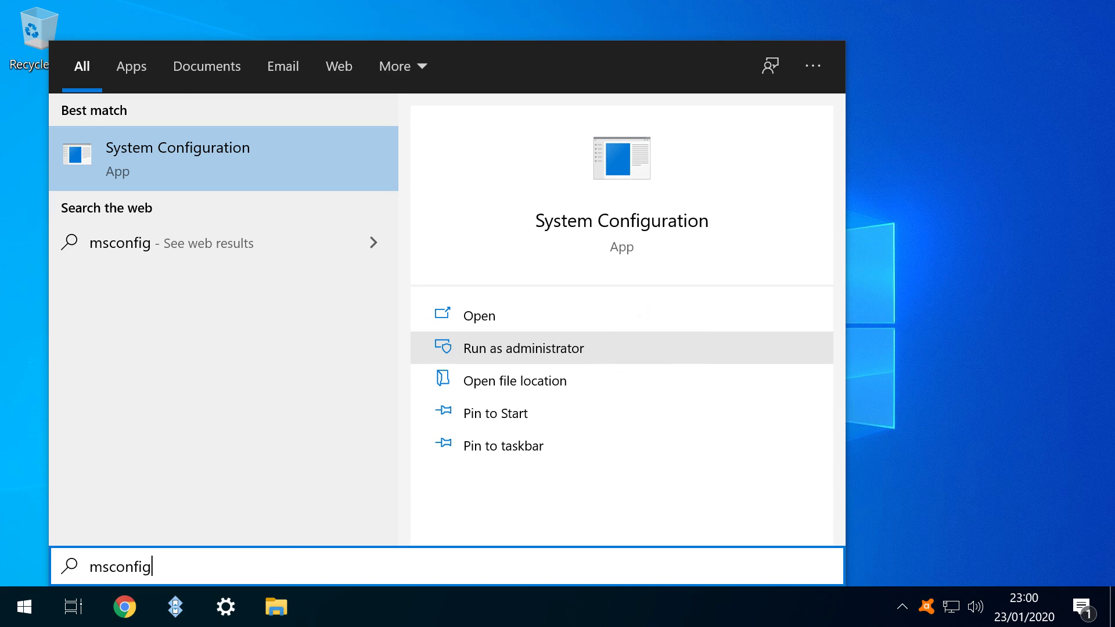
{"action": "left_click", "coordinate": [523, 348]}
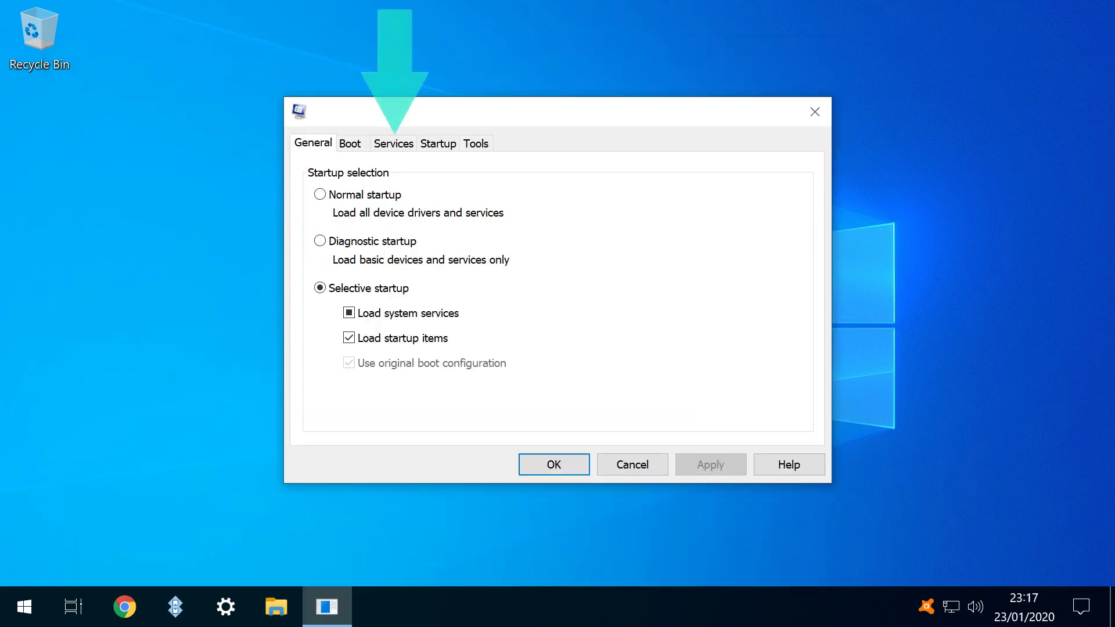
Hide Microsoft services and re-enable all seven third-party services.
{"action": "left_click", "coordinate": [394, 144]}
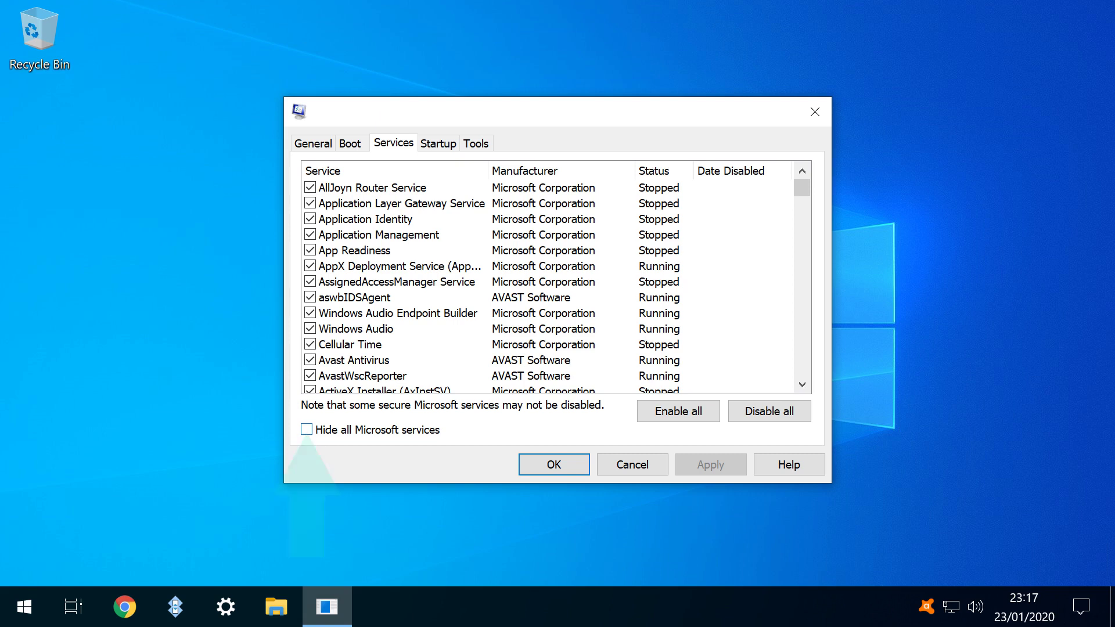
{"action": "left_click", "coordinate": [306, 430]}
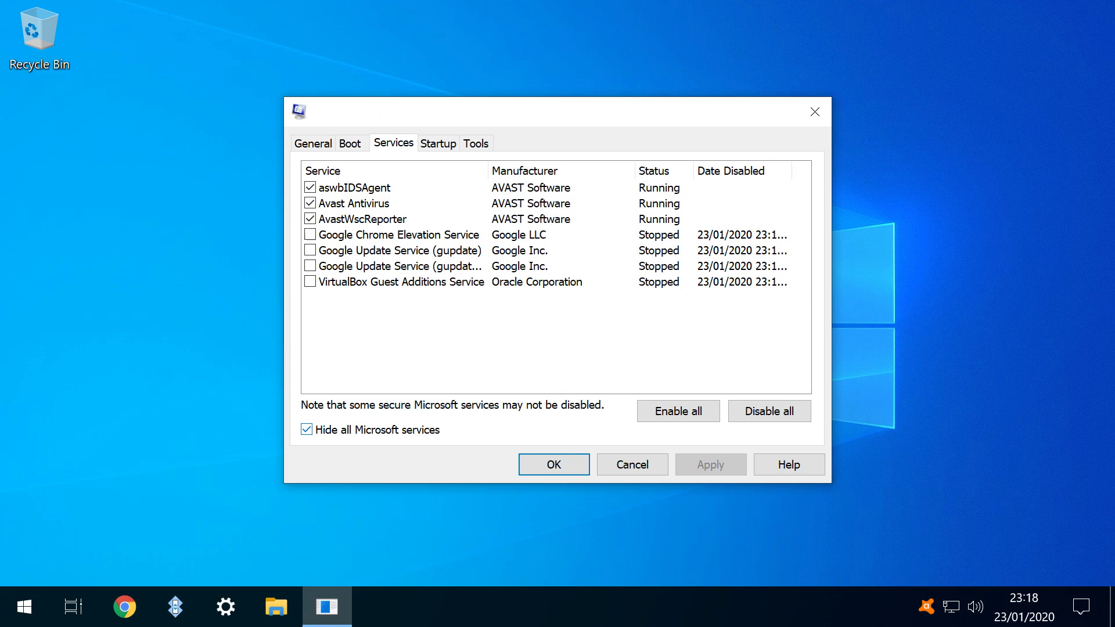
{"action": "left_click", "coordinate": [678, 411]}
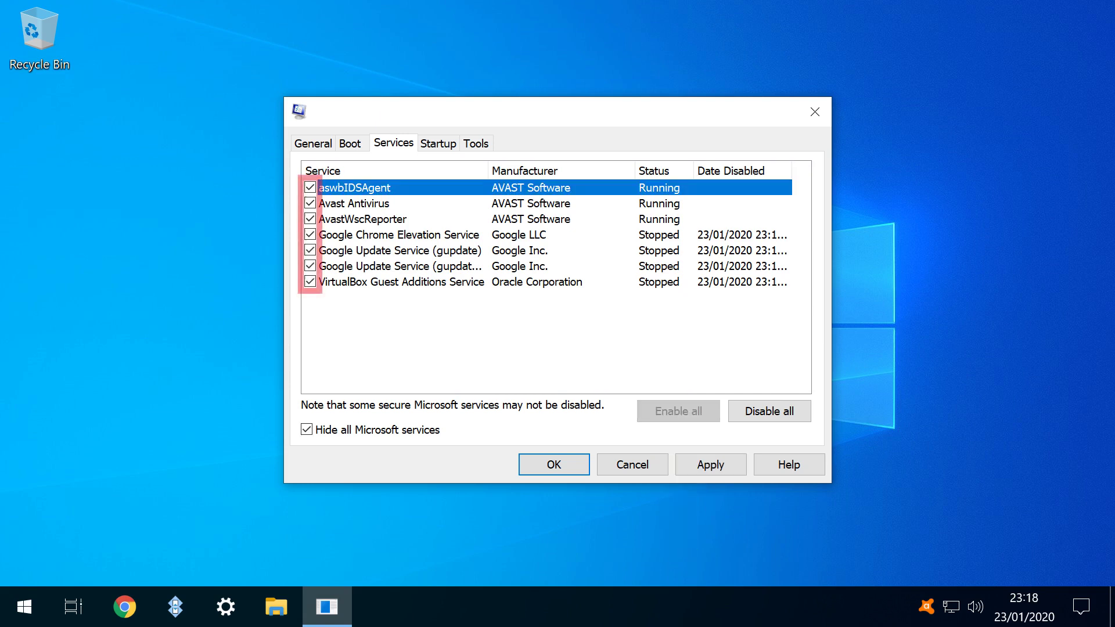
{"action": "left_click", "coordinate": [439, 144]}
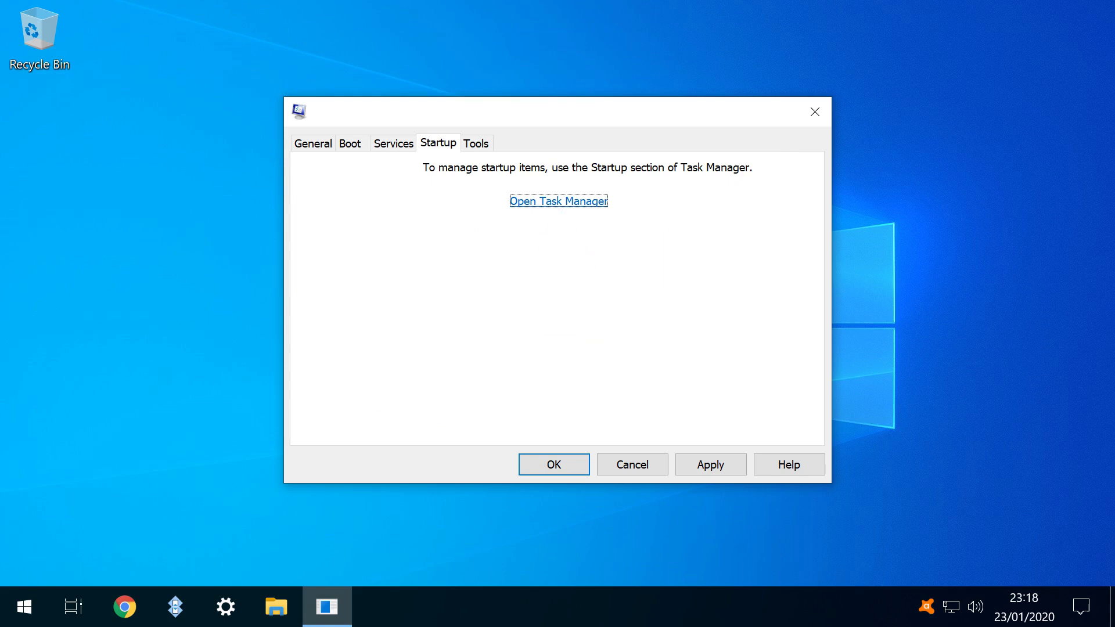
Re-enable the Glary Utilities start-up item in Task Manager and close Task Manager.
{"action": "left_click", "coordinate": [558, 202]}
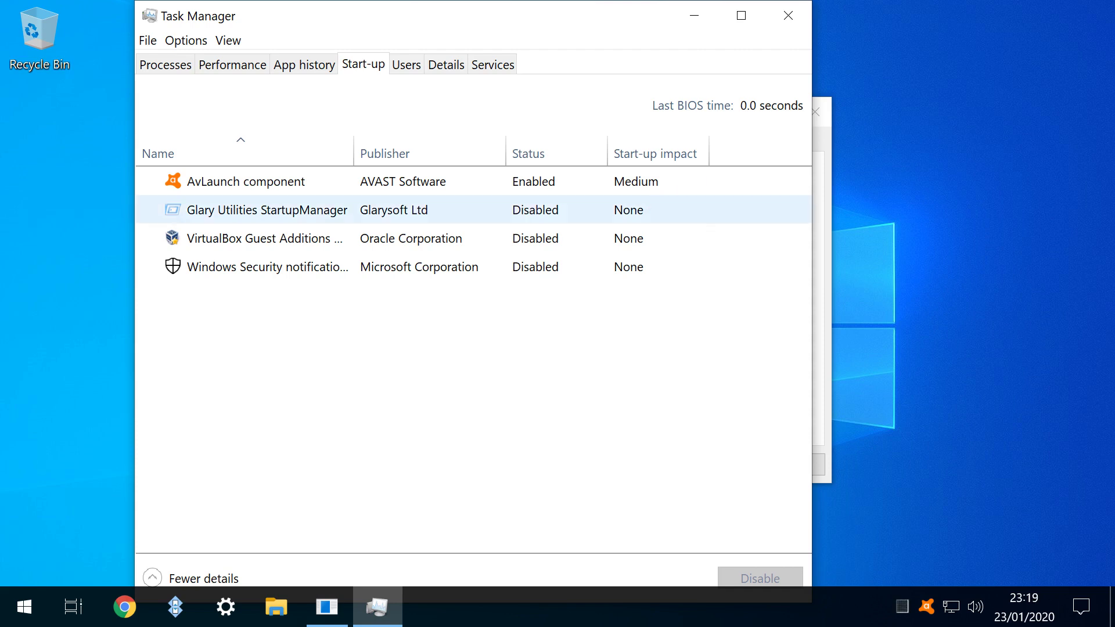
{"action": "right_click", "coordinate": [723, 215]}
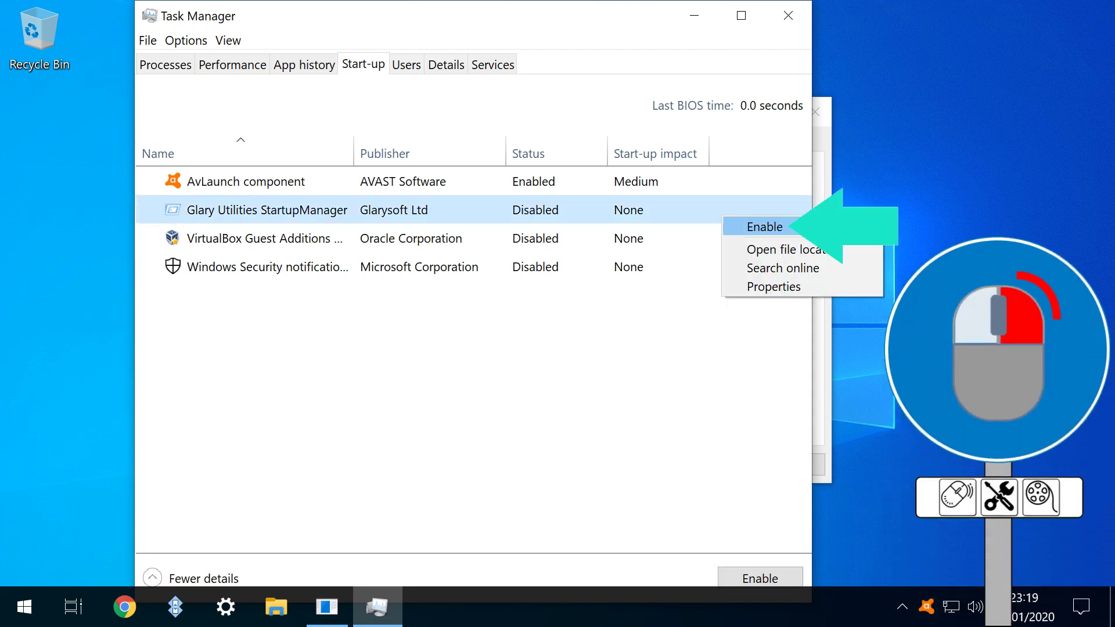
{"action": "left_click", "coordinate": [764, 227]}
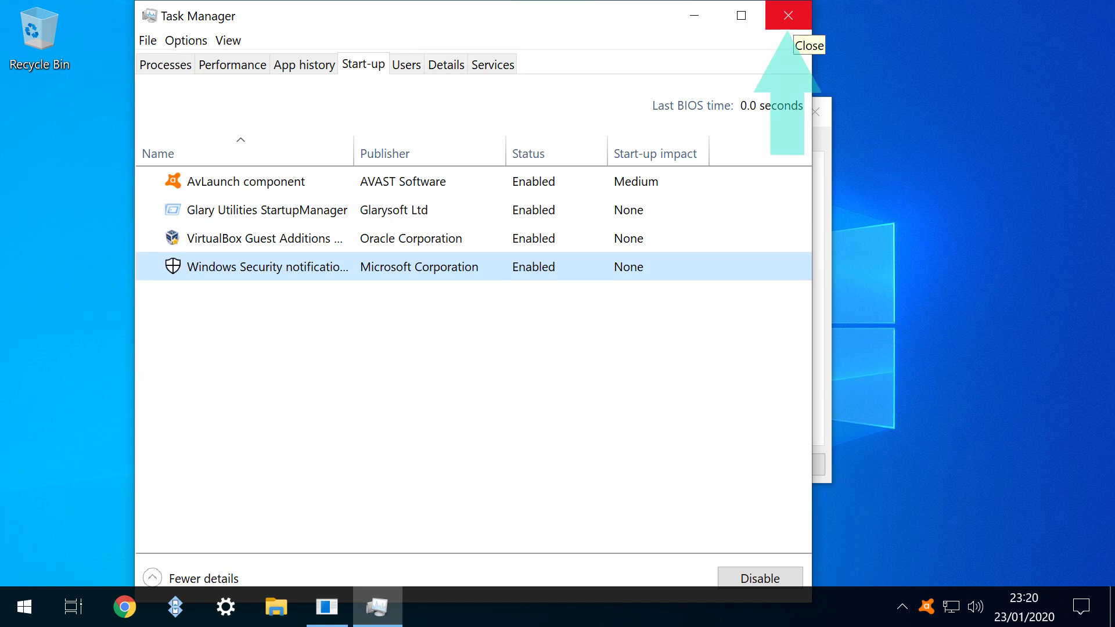
{"action": "left_click", "coordinate": [788, 16]}
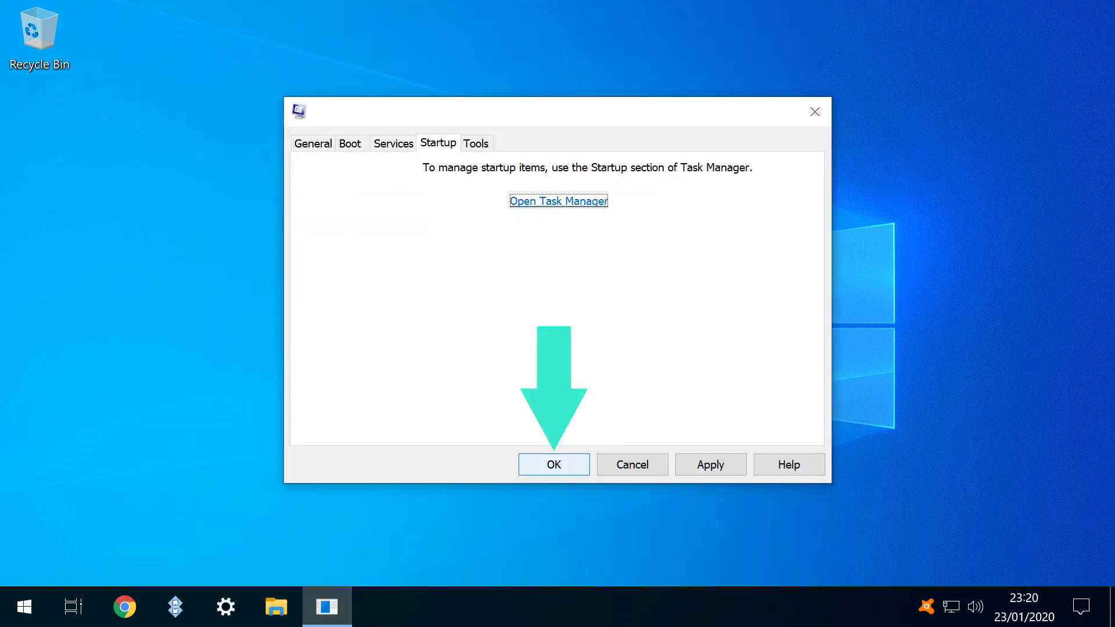
Apply with OK, then re-tick Avast Antivirus, AvastWscReporter, Google Chrome Elevation and both Google Update services.
{"action": "left_click", "coordinate": [554, 464]}
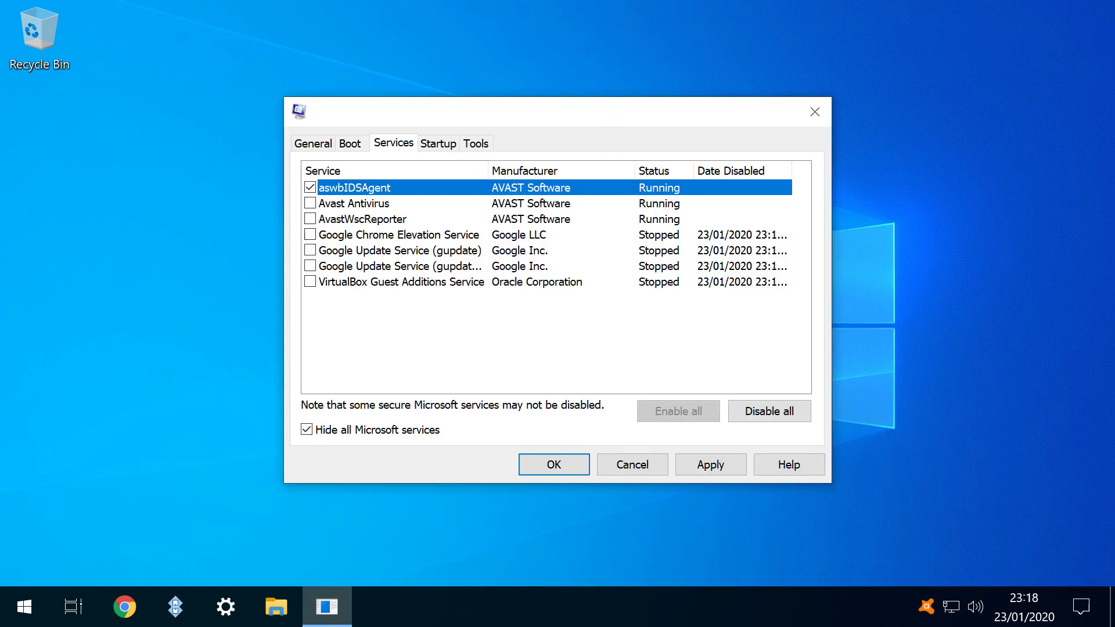
{"action": "left_click", "coordinate": [310, 203]}
{"action": "left_click", "coordinate": [310, 219]}
{"action": "left_click", "coordinate": [310, 235]}
{"action": "left_click", "coordinate": [310, 250]}
{"action": "left_click", "coordinate": [310, 266]}
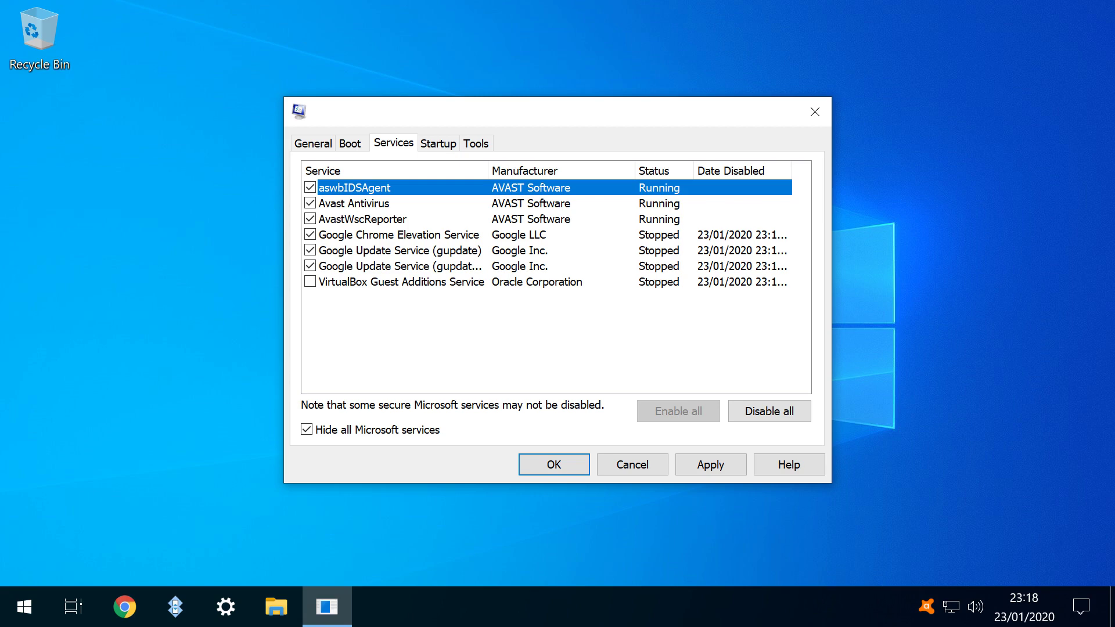